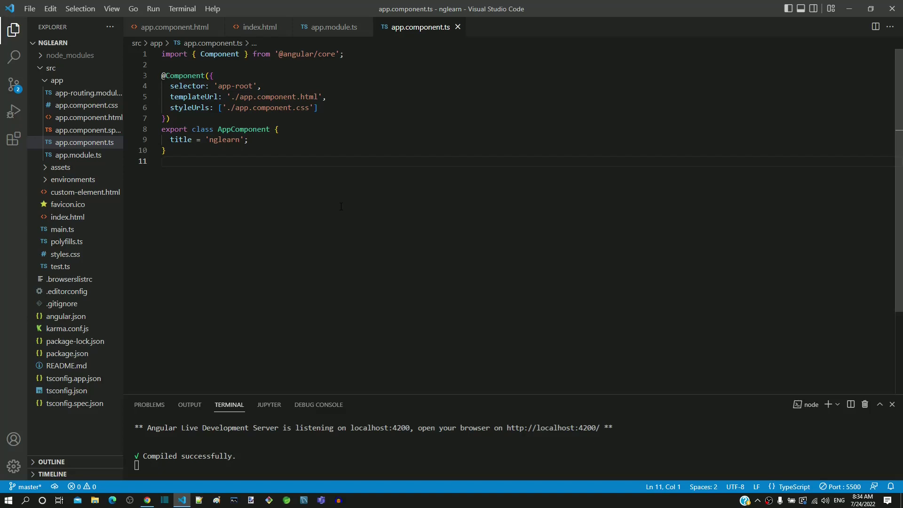
- Switch between the app.module.ts and app.component.ts editor tabs
{"action": "left_click", "coordinate": [331, 27]}
{"action": "left_click", "coordinate": [406, 30]}
{"action": "left_click", "coordinate": [321, 28]}
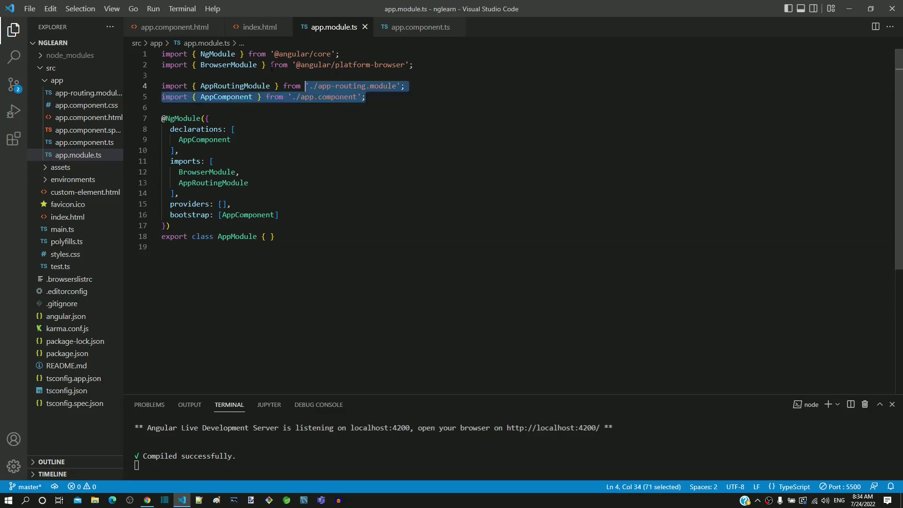
{"action": "left_click_drag", "start_coordinate": [369, 96], "coordinate": [161, 54]}
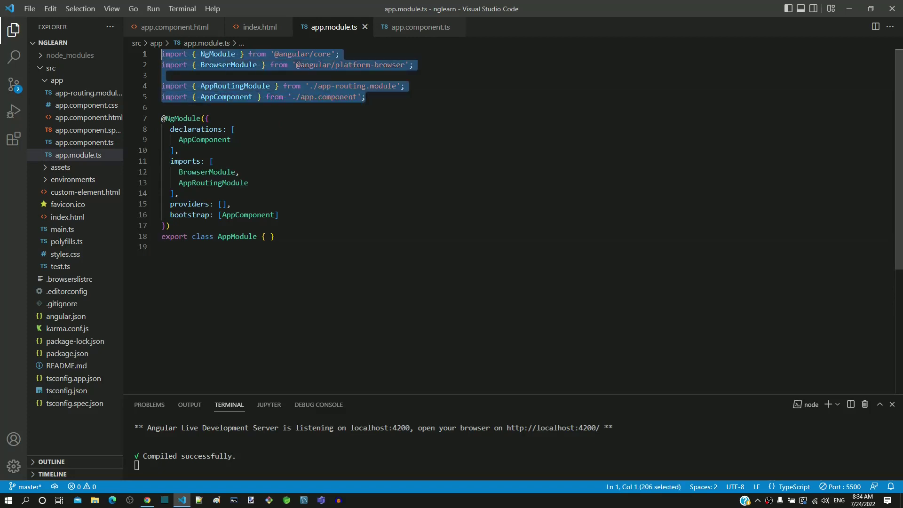
{"action": "left_click", "coordinate": [416, 99]}
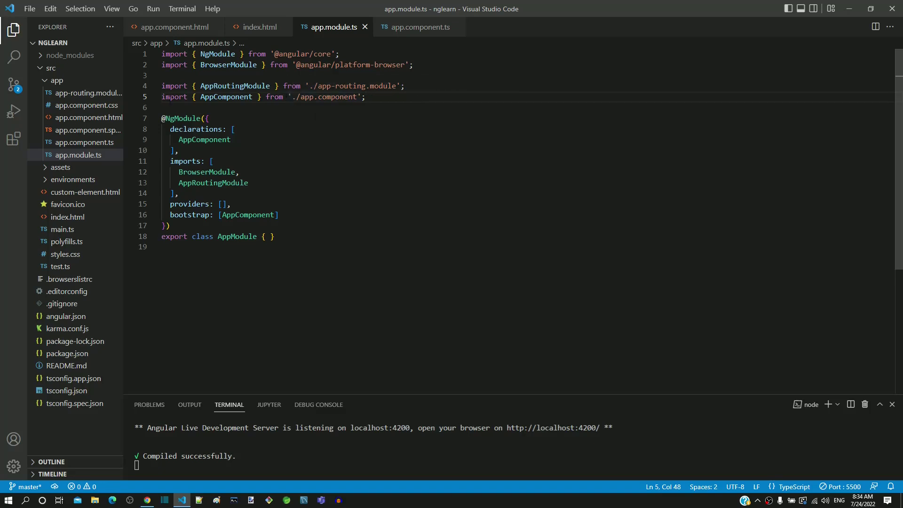
{"action": "triple_click", "coordinate": [173, 97]}
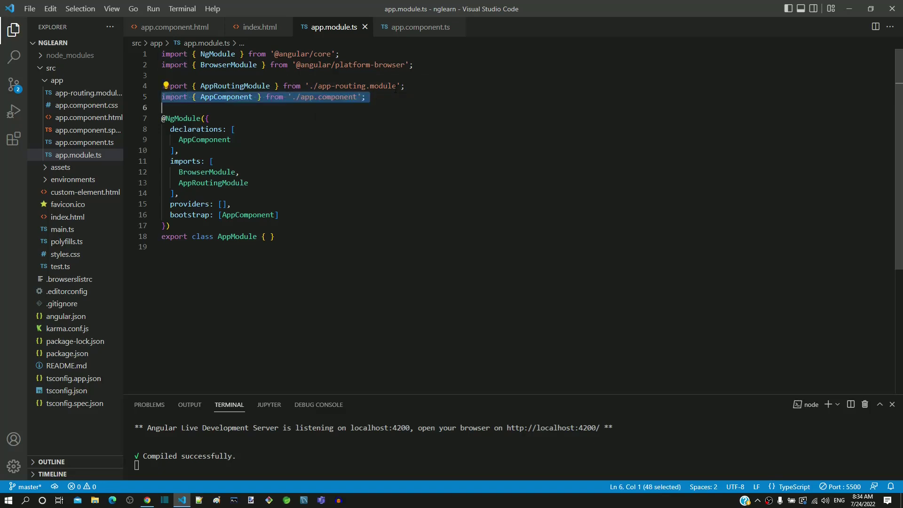
{"action": "left_click", "coordinate": [353, 85]}
{"action": "left_click_drag", "start_coordinate": [292, 97], "coordinate": [358, 96]}
{"action": "left_click", "coordinate": [401, 100]}
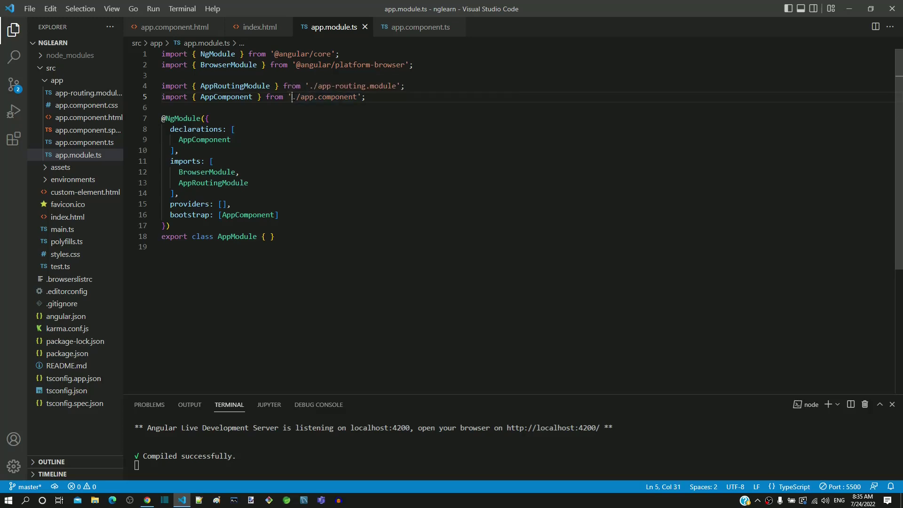
{"action": "left_click_drag", "start_coordinate": [292, 97], "coordinate": [359, 97]}
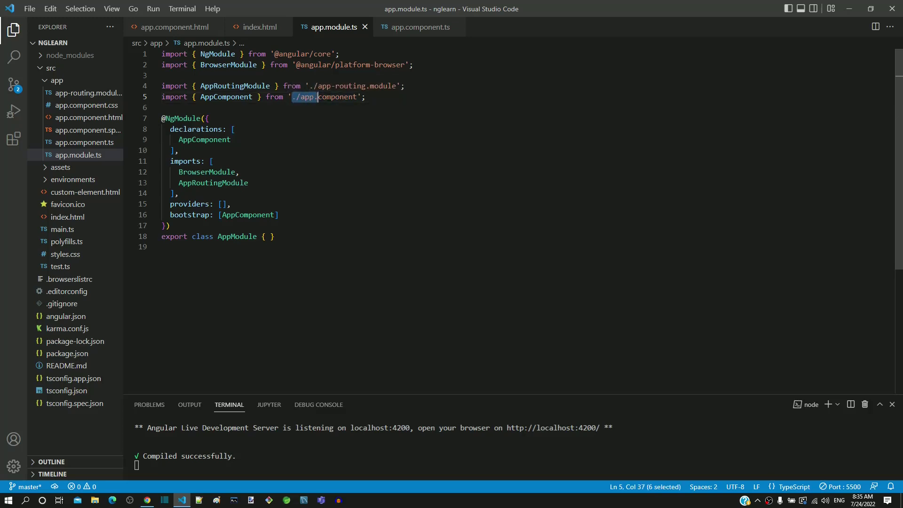
{"action": "left_click", "coordinate": [341, 96]}
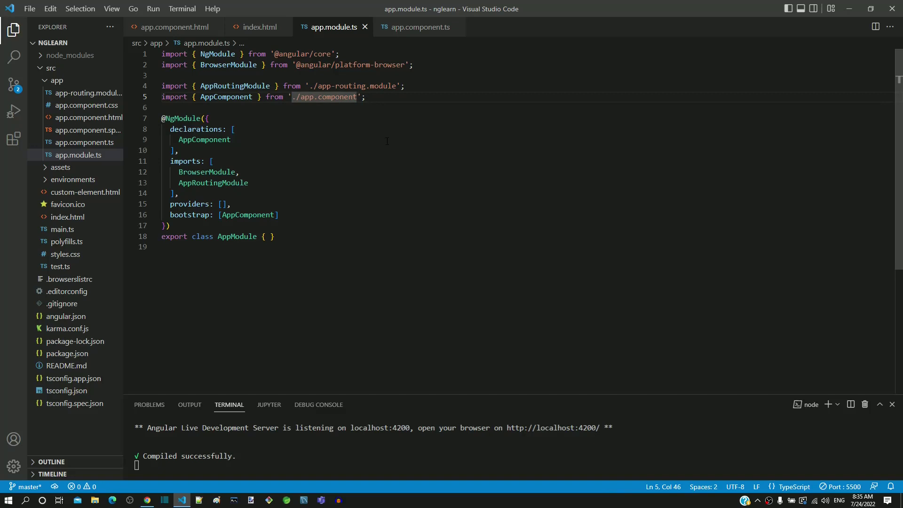
{"action": "left_click_drag", "start_coordinate": [267, 236], "coordinate": [161, 236]}
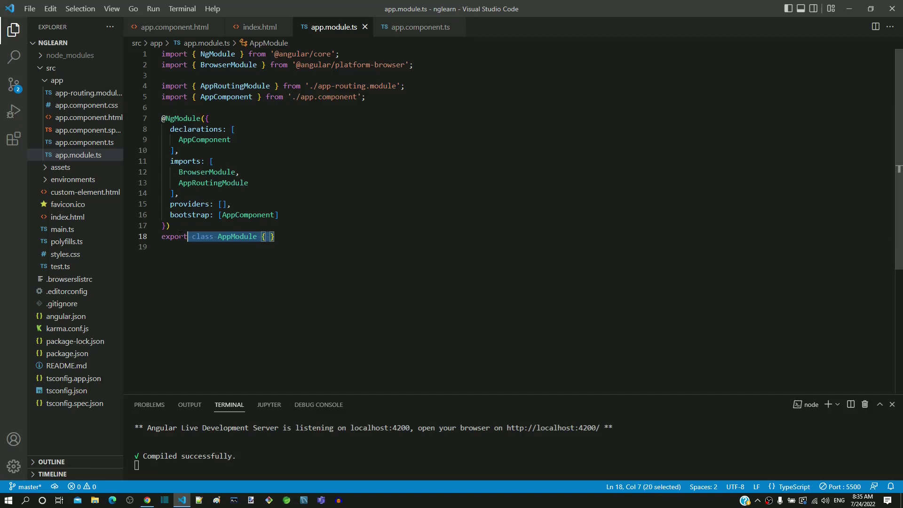
{"action": "left_click", "coordinate": [219, 236]}
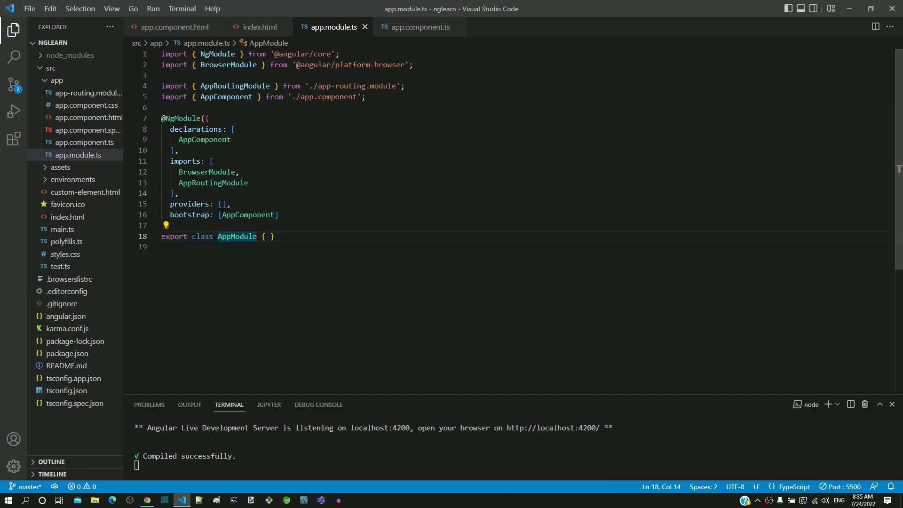
{"action": "left_click_drag", "start_coordinate": [192, 237], "coordinate": [275, 236]}
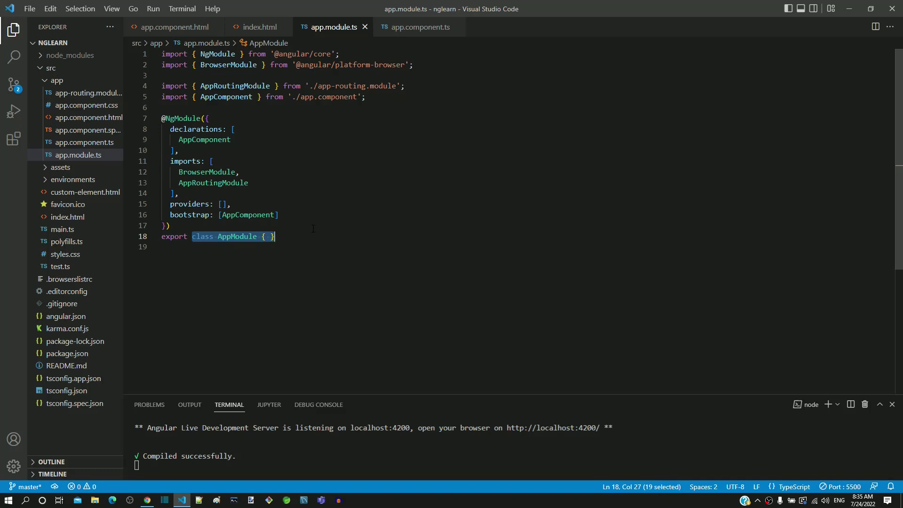
{"action": "double_click", "coordinate": [175, 236]}
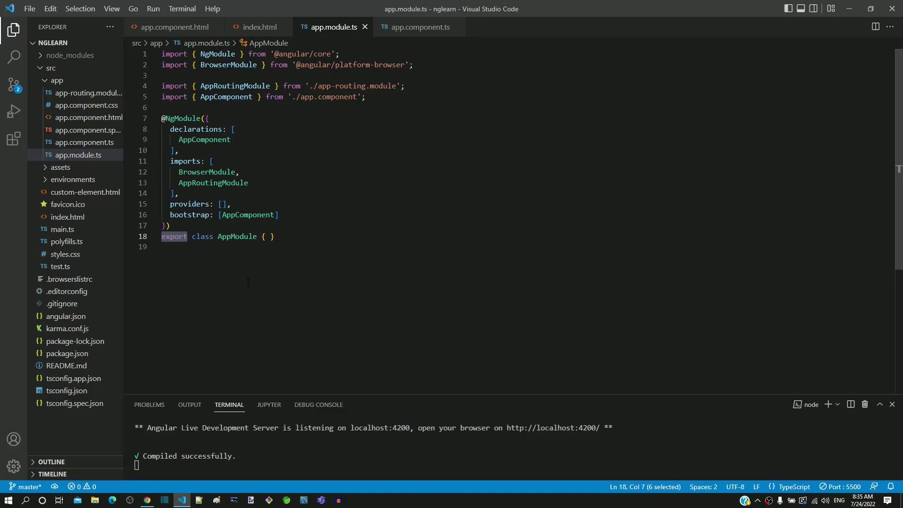
{"action": "key", "text": "shift+End"}
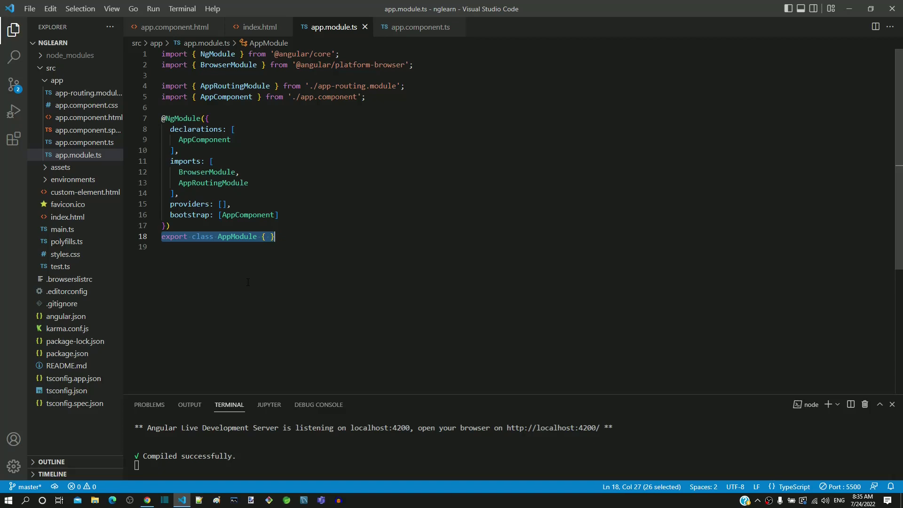
{"action": "left_click", "coordinate": [294, 237]}
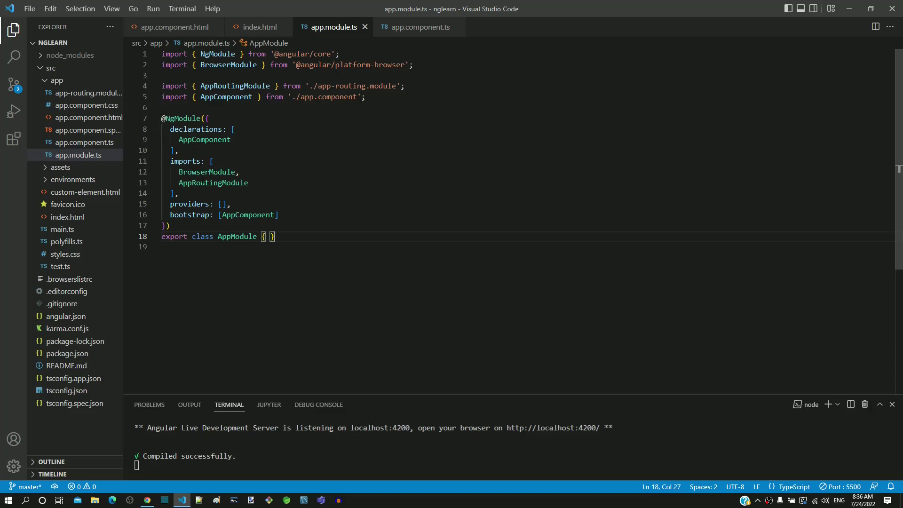
{"action": "left_click_drag", "start_coordinate": [172, 227], "coordinate": [161, 118]}
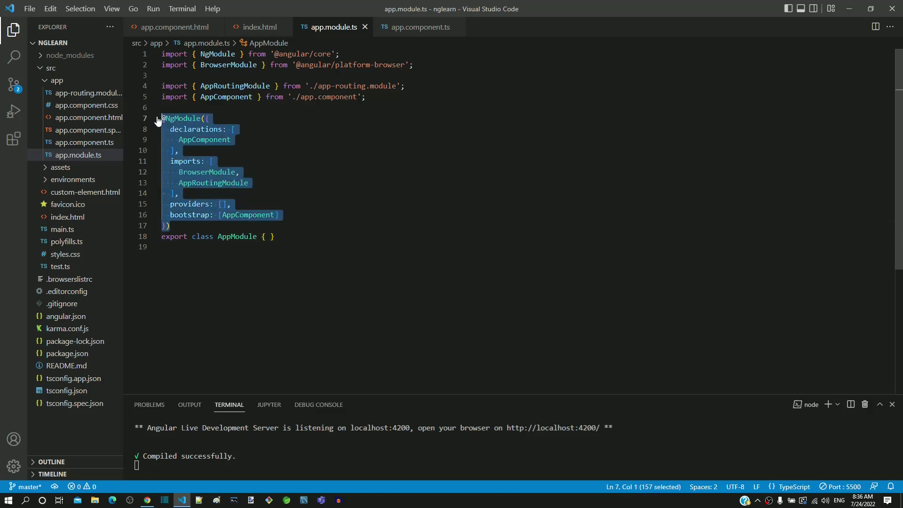
{"action": "left_click", "coordinate": [282, 153]}
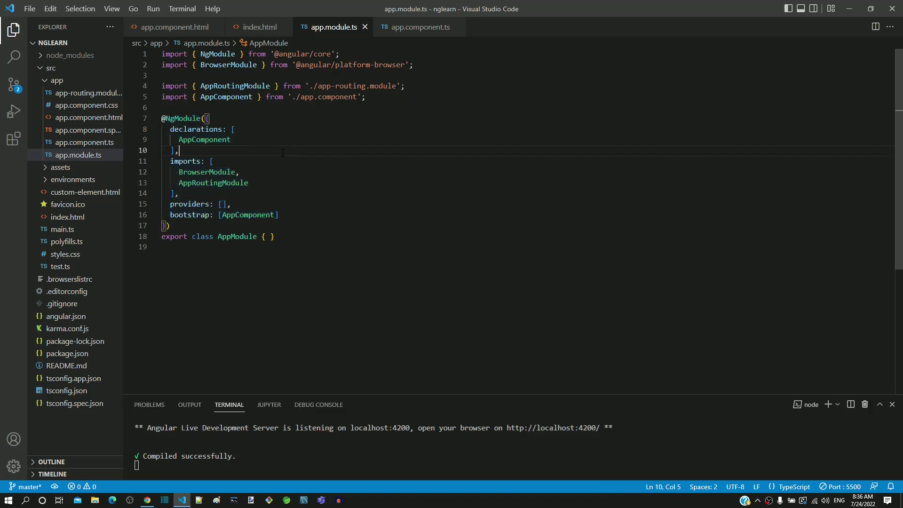
{"action": "left_click", "coordinate": [280, 124]}
{"action": "key", "text": "shift+Down"}
{"action": "key", "text": "shift+Down"}
{"action": "key", "text": "shift+Down"}
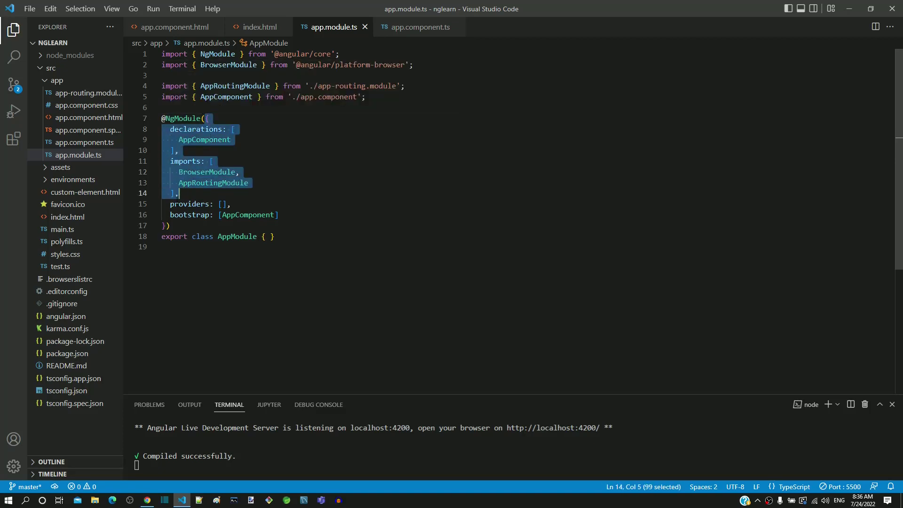
{"action": "key", "text": "shift+Down"}
{"action": "key", "text": "shift+Down"}
{"action": "key", "text": "shift+Down"}
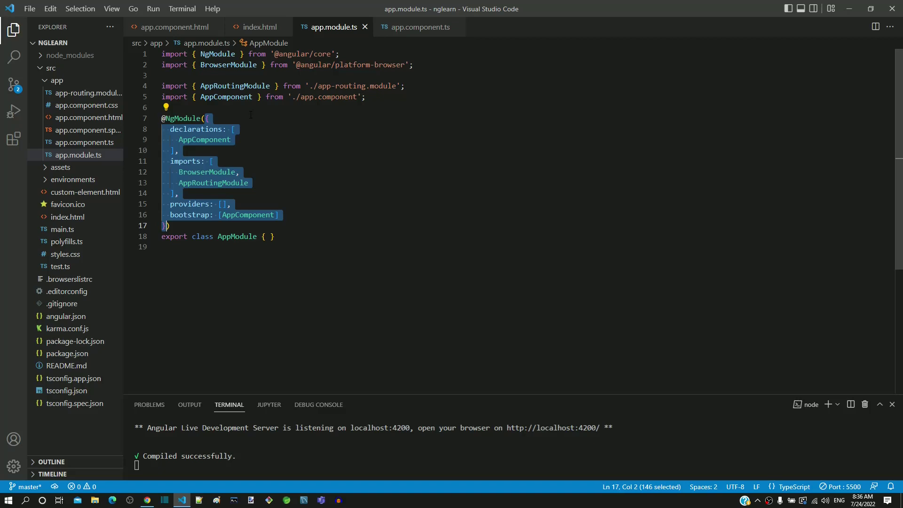
{"action": "left_click", "coordinate": [230, 119]}
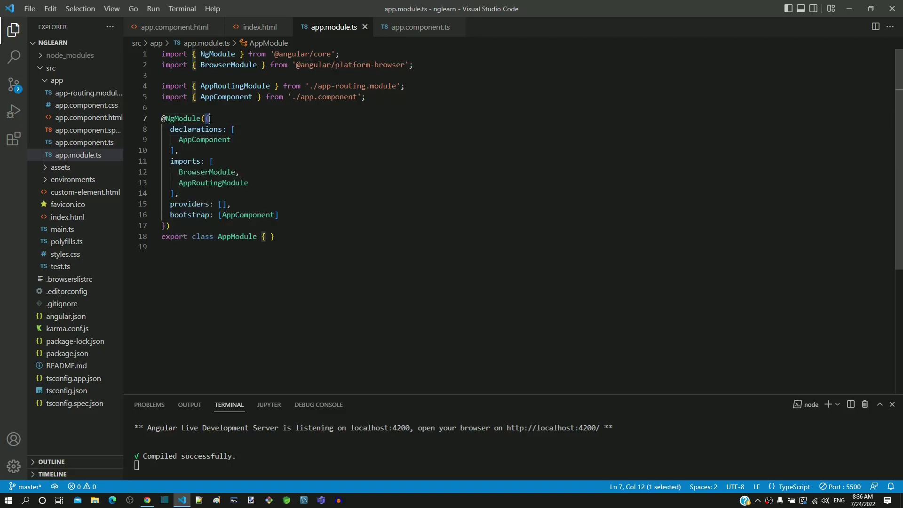
- Highlight the declarations (AppComponent), imports (BrowserModule), providers and bootstrap entries in turn
{"action": "double_click", "coordinate": [196, 129]}
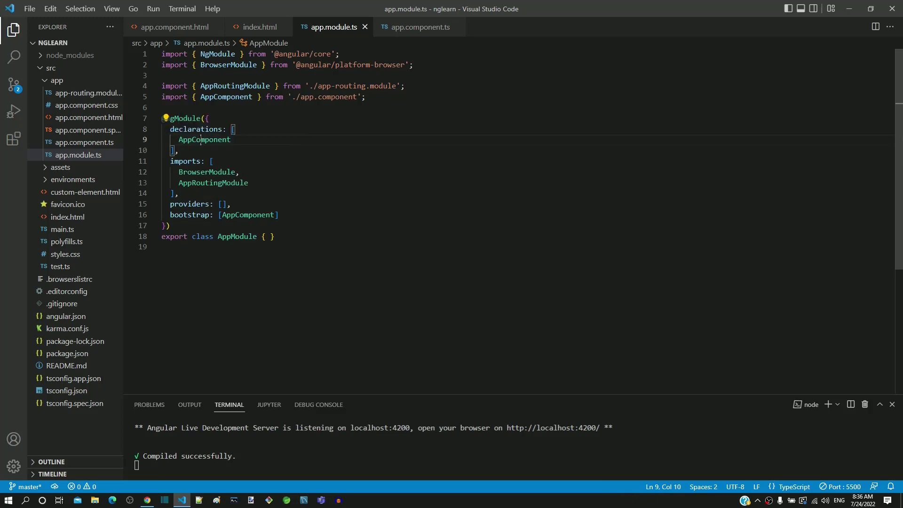
{"action": "double_click", "coordinate": [204, 139]}
{"action": "double_click", "coordinate": [185, 161]}
{"action": "double_click", "coordinate": [207, 172]}
{"action": "left_click", "coordinate": [187, 204]}
{"action": "double_click", "coordinate": [189, 204]}
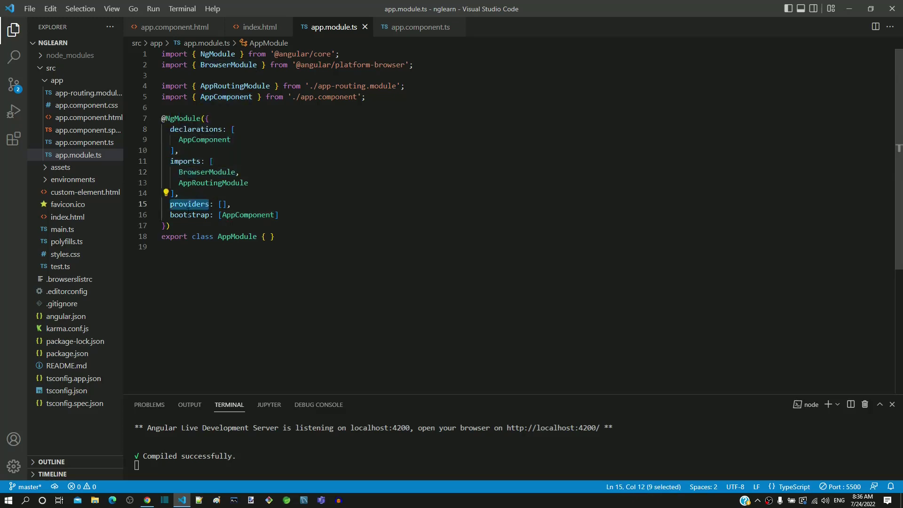
{"action": "left_click", "coordinate": [192, 277]}
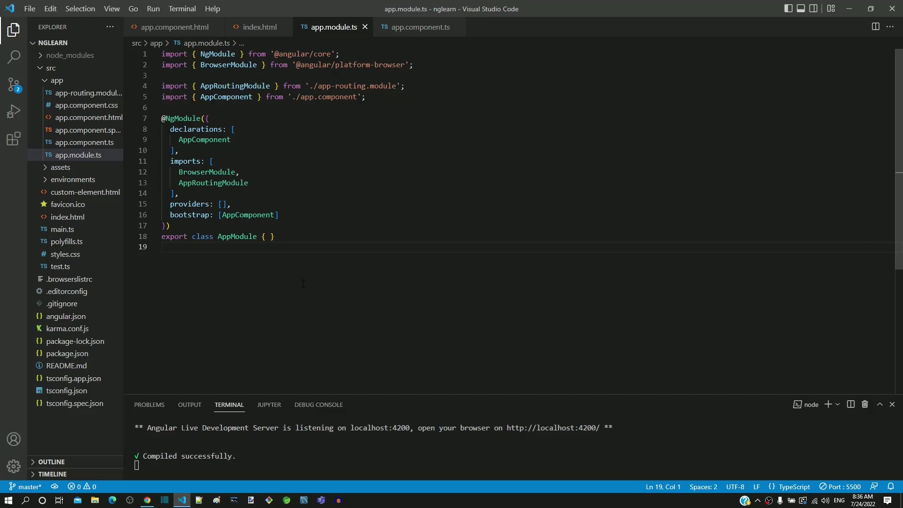
{"action": "left_click", "coordinate": [420, 27]}
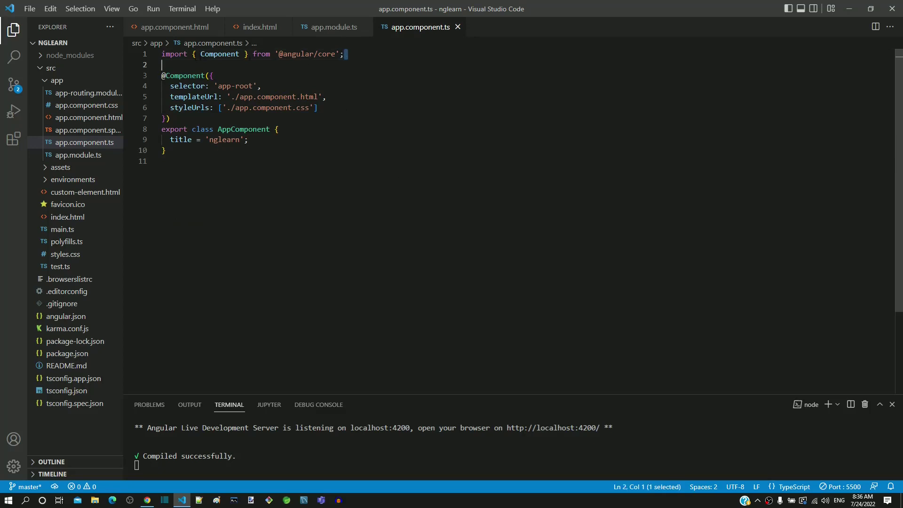
{"action": "left_click_drag", "start_coordinate": [346, 54], "coordinate": [162, 54]}
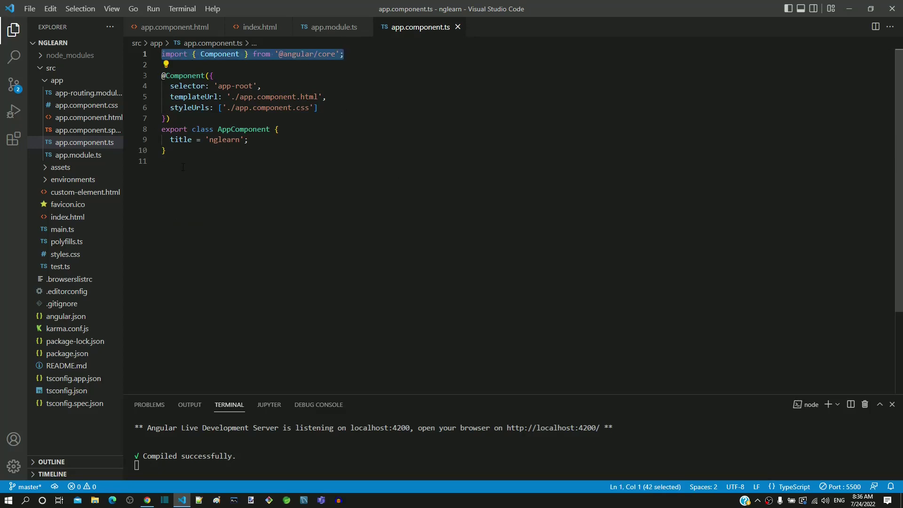
{"action": "left_click_drag", "start_coordinate": [170, 150], "coordinate": [162, 129]}
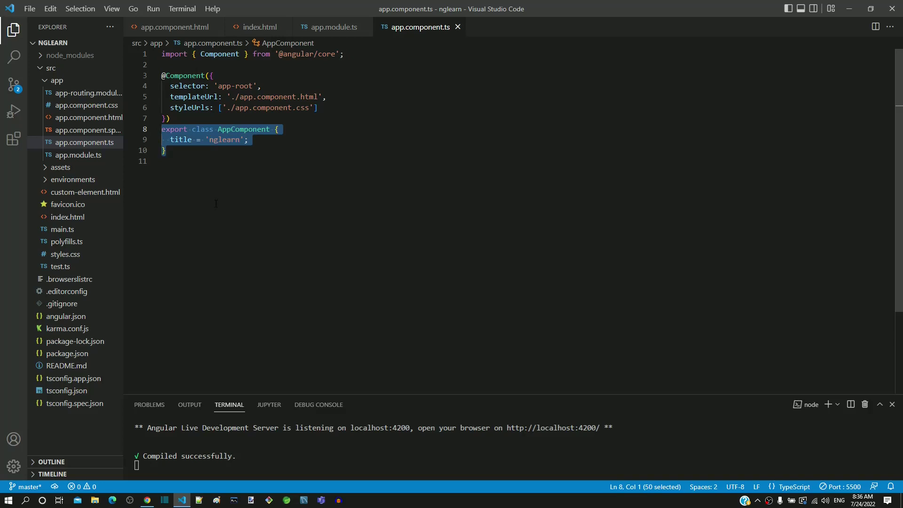
{"action": "left_click", "coordinate": [214, 178]}
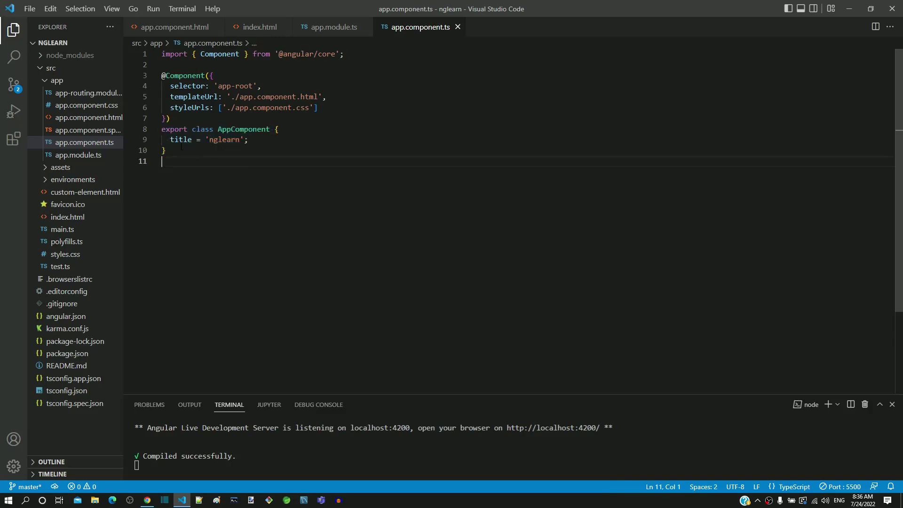
{"action": "mouse_move", "coordinate": [181, 139]}
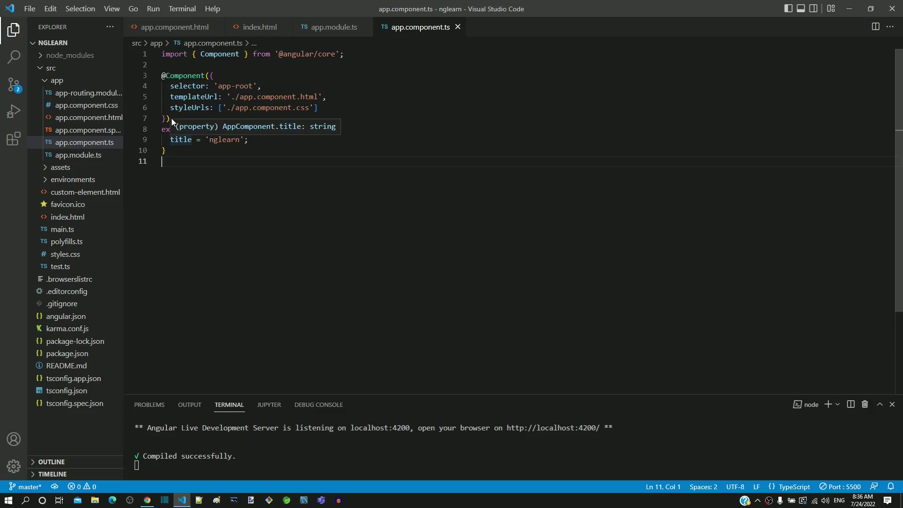
{"action": "left_click_drag", "start_coordinate": [172, 118], "coordinate": [161, 64]}
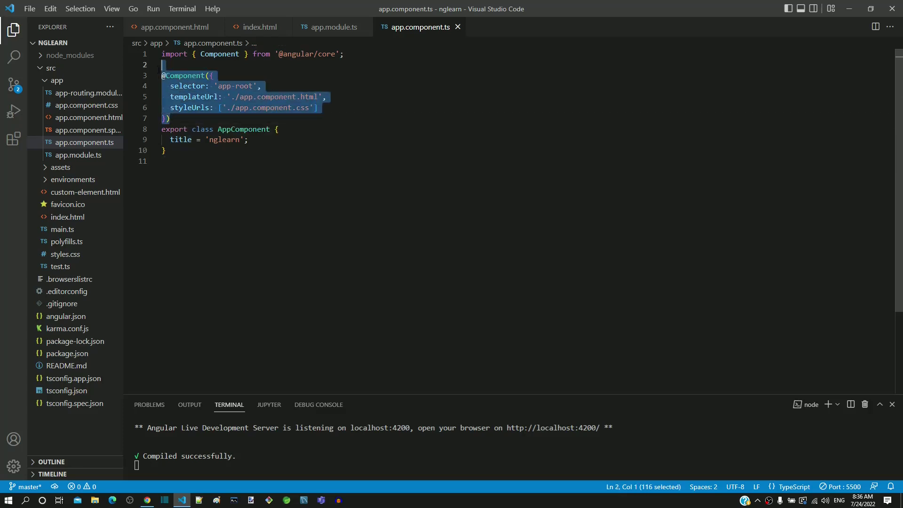
{"action": "key", "text": "shift+Down"}
{"action": "left_click", "coordinate": [186, 168]}
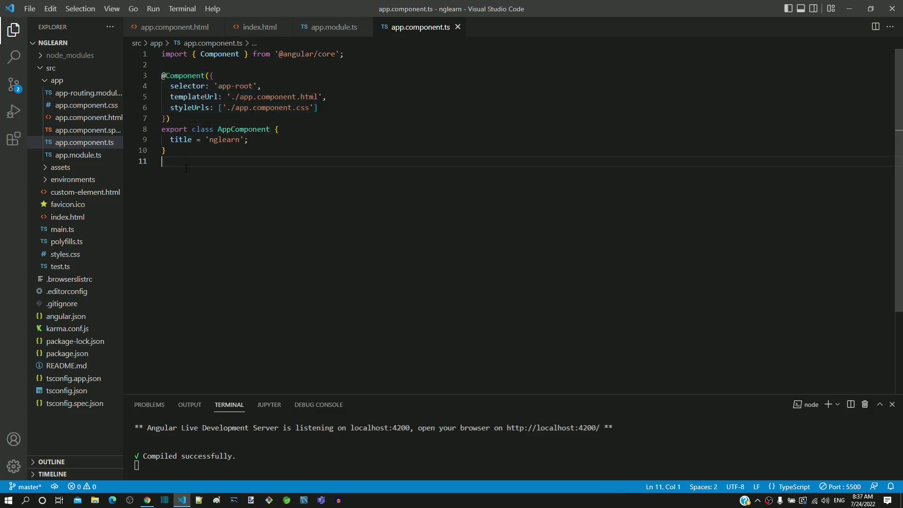
{"action": "left_click_drag", "start_coordinate": [171, 140], "coordinate": [249, 140]}
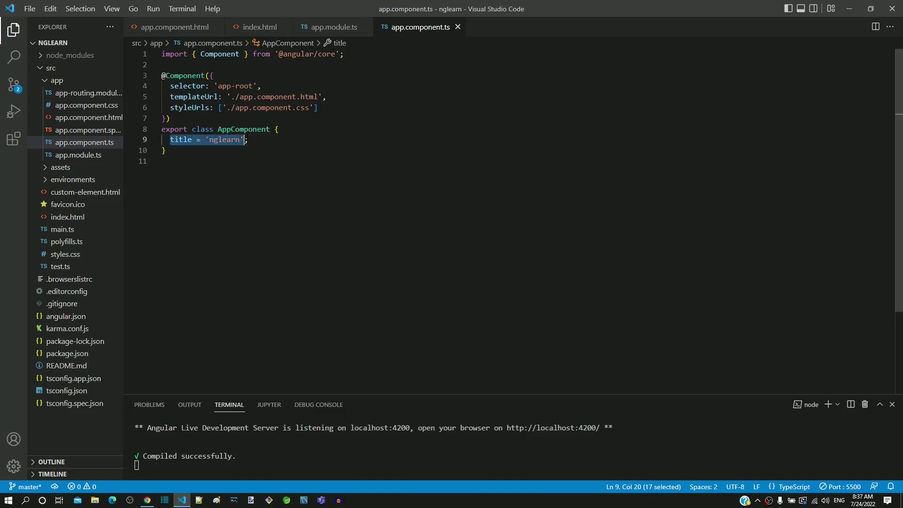
{"action": "left_click", "coordinate": [239, 212]}
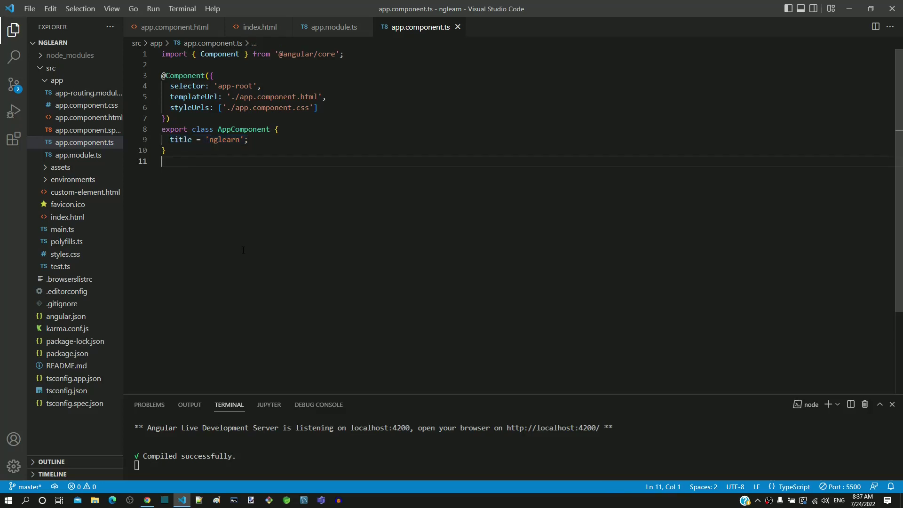